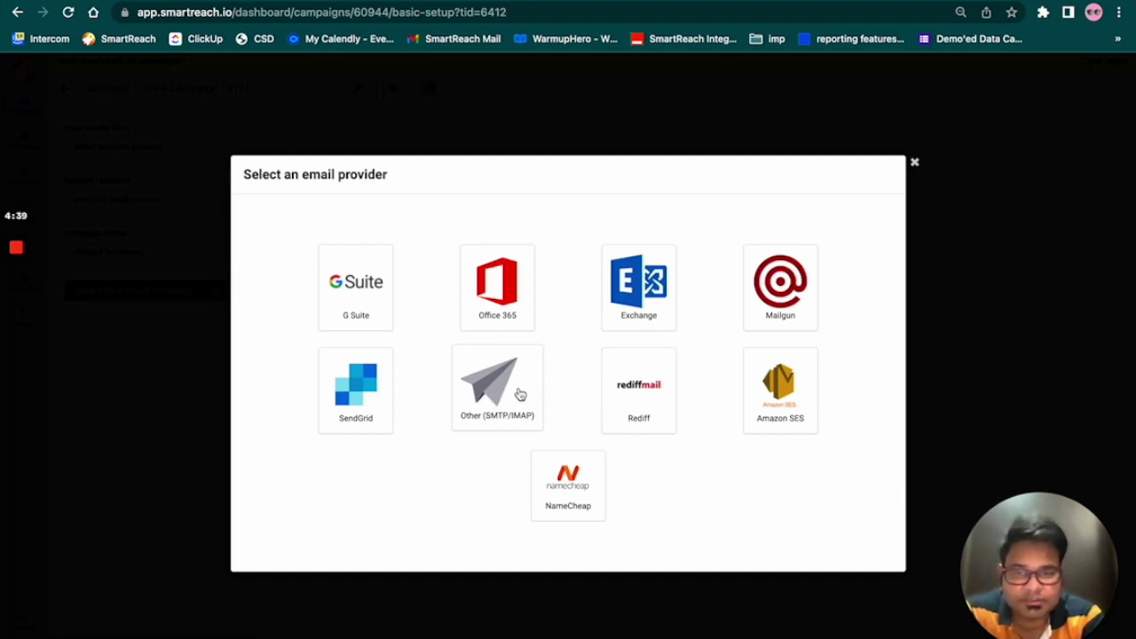
# Step: Choose the Other (SMTP/IMAP) provider and review the sections of the Add email account form
pyautogui.click(515, 399)
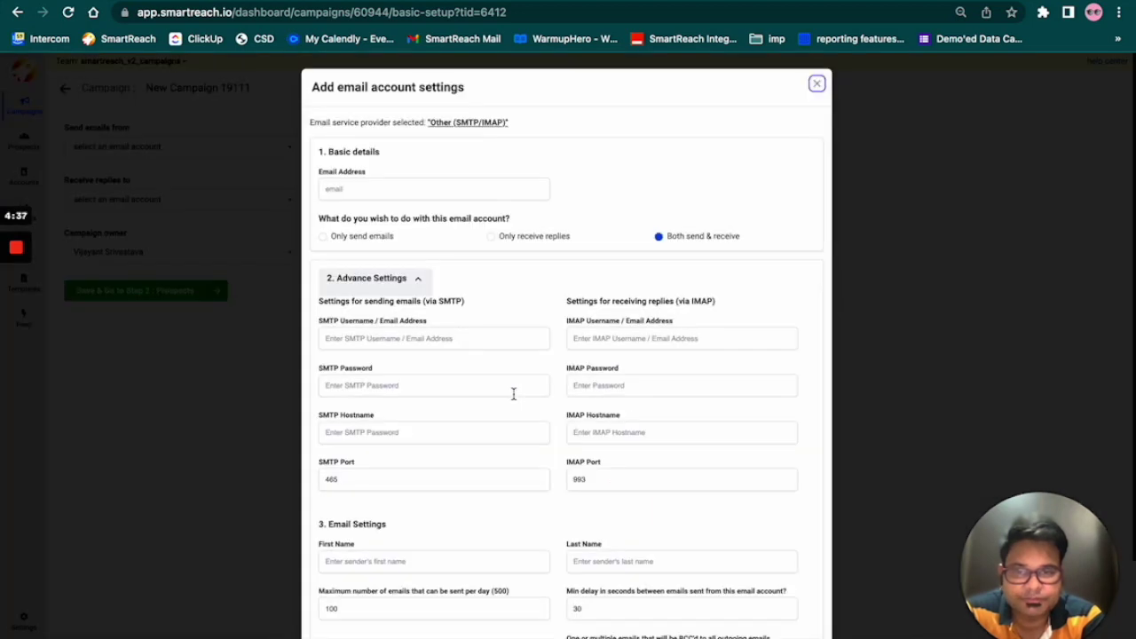
pyautogui.scroll(-3, 513, 394)
pyautogui.scroll(3, 513, 394)
pyautogui.scroll(-2, 513, 399)
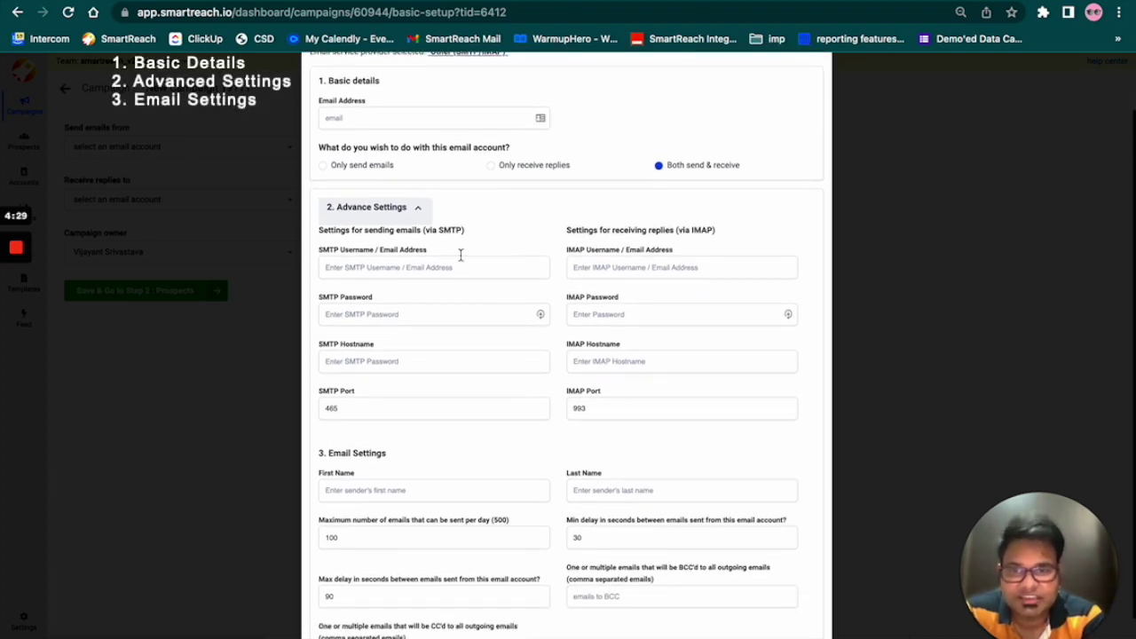
pyautogui.scroll(-2, 513, 390)
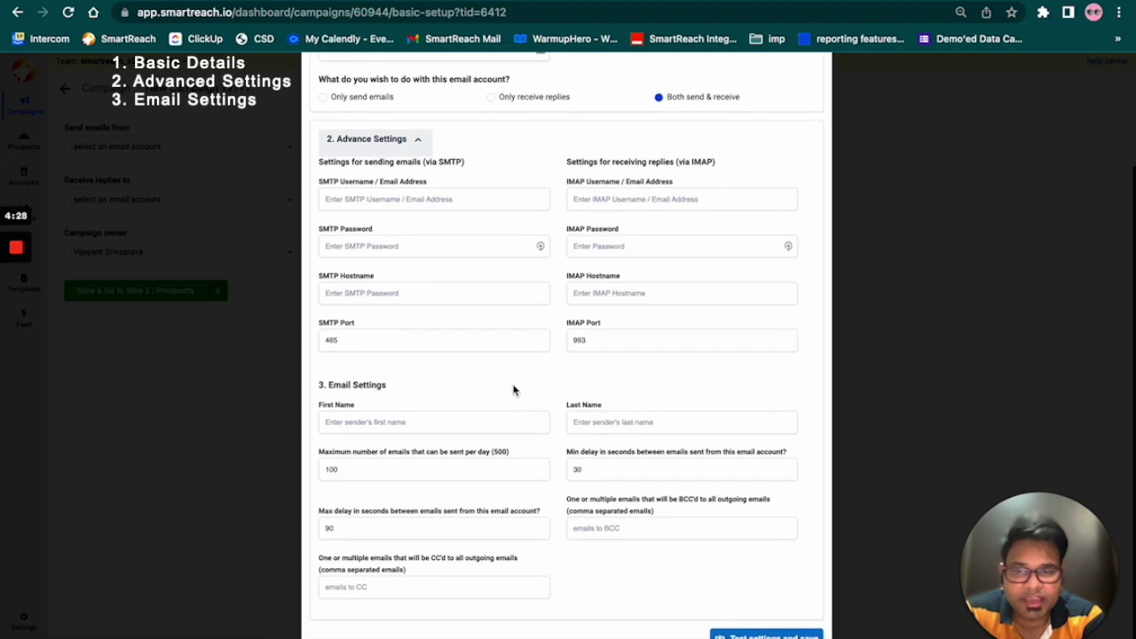
pyautogui.scroll(4, 513, 391)
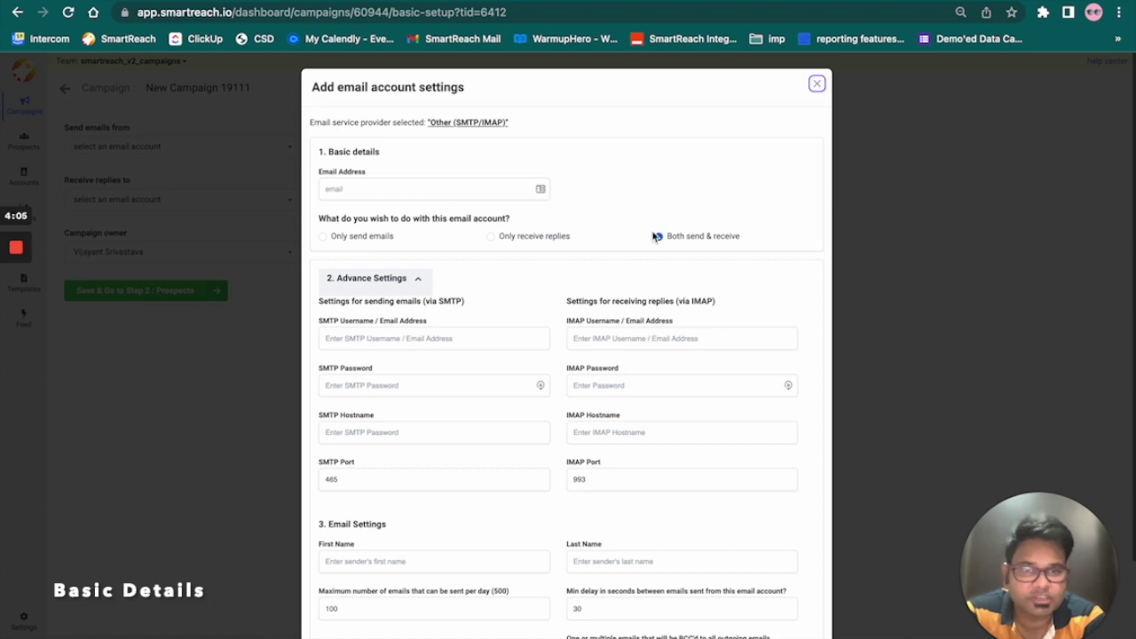
# Step: Fill in the saved account email address and set usage to Both send & receive
pyautogui.click(461, 188)
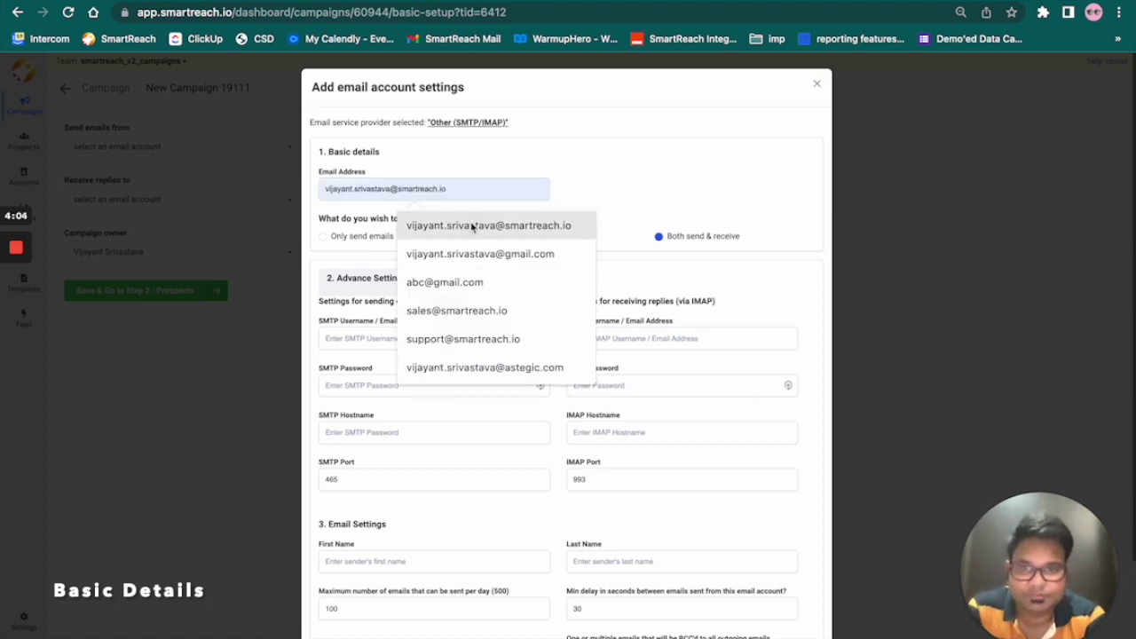
pyautogui.click(471, 225)
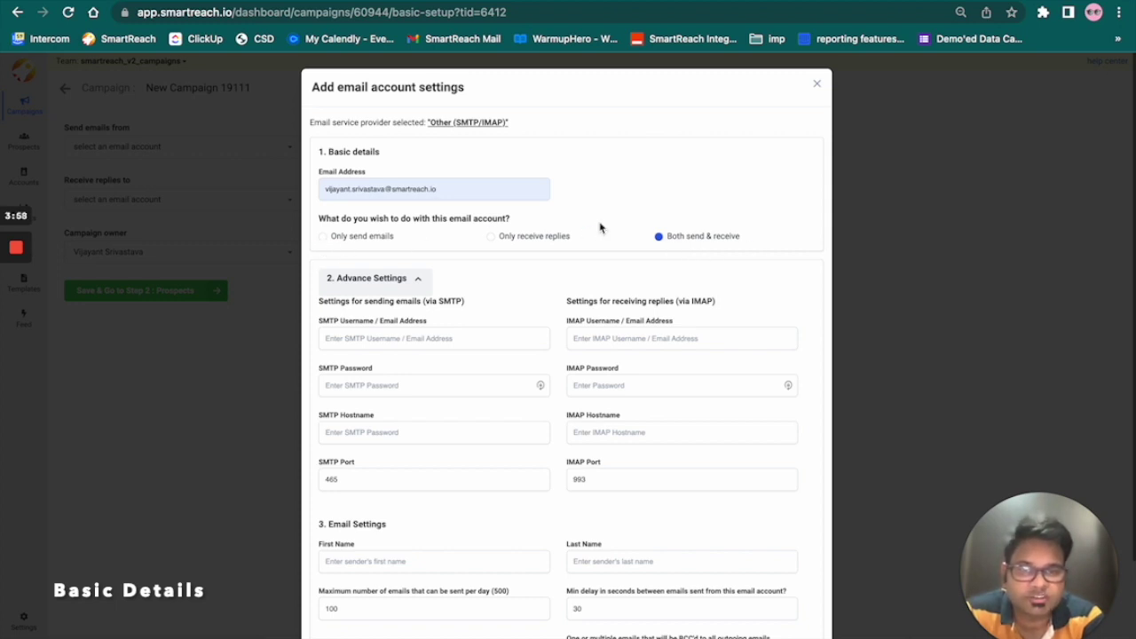
pyautogui.click(324, 239)
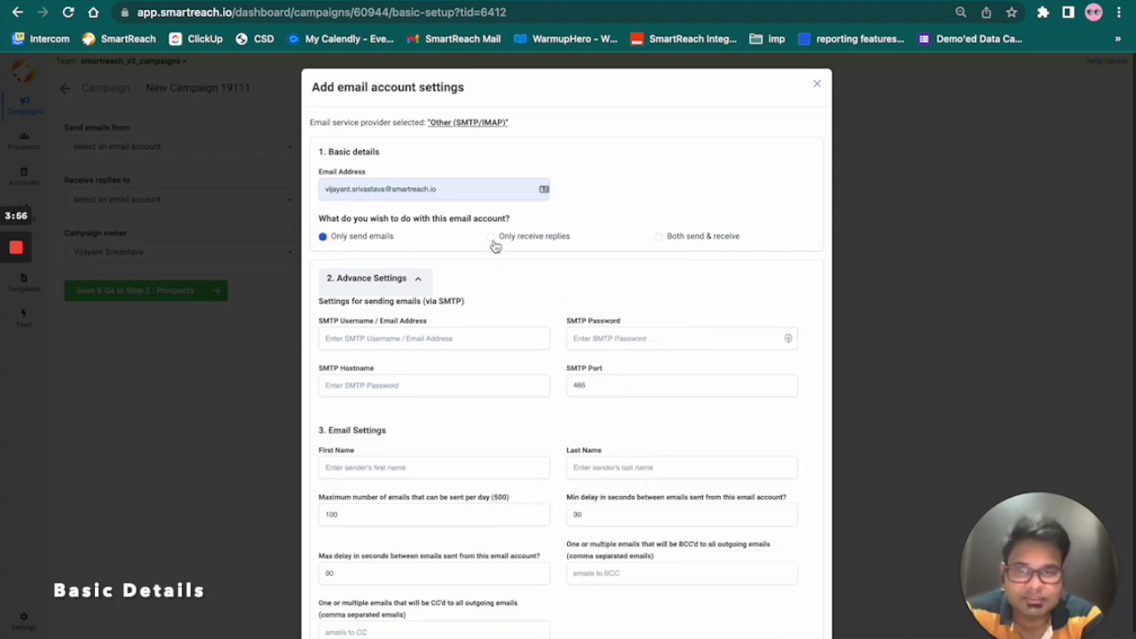
pyautogui.click(494, 238)
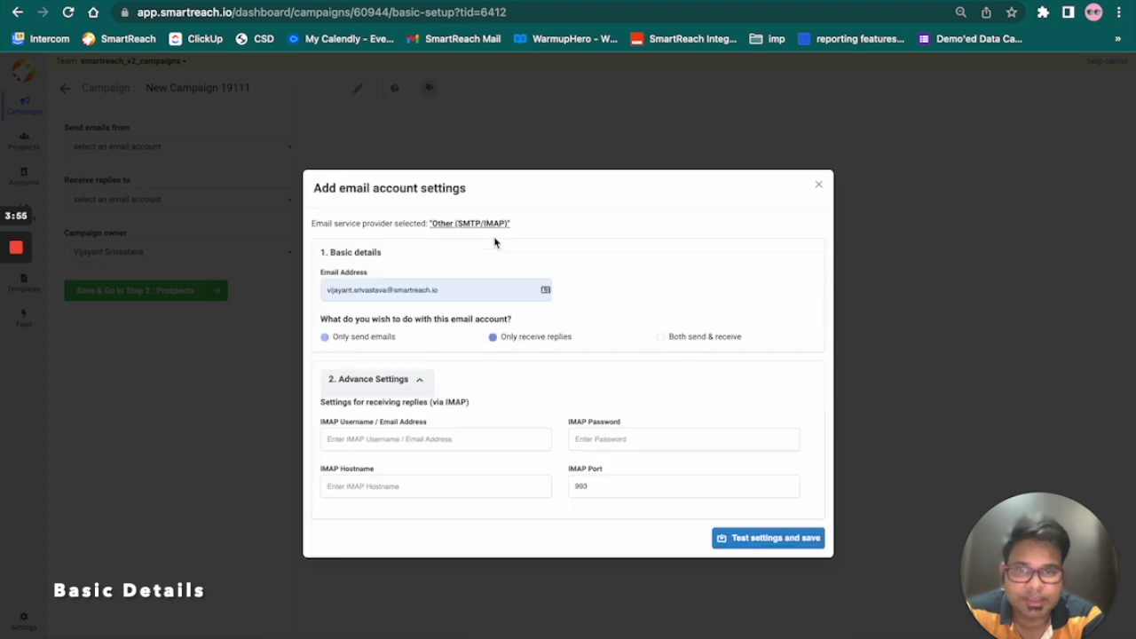
pyautogui.click(662, 338)
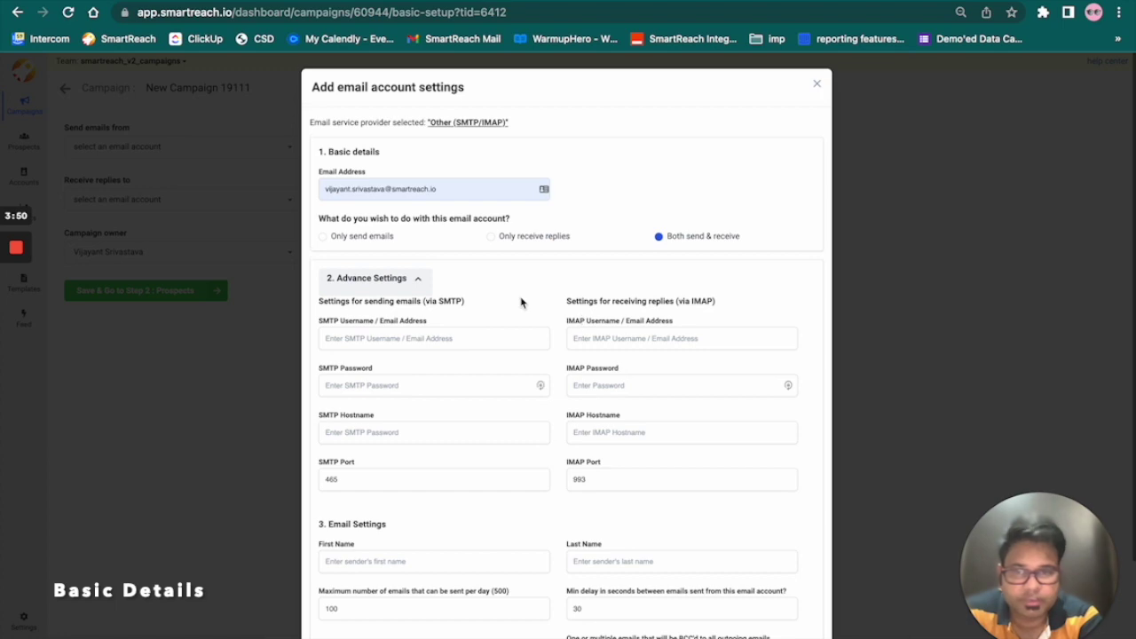
pyautogui.scroll(-1, 520, 299)
pyautogui.scroll(-1, 520, 299)
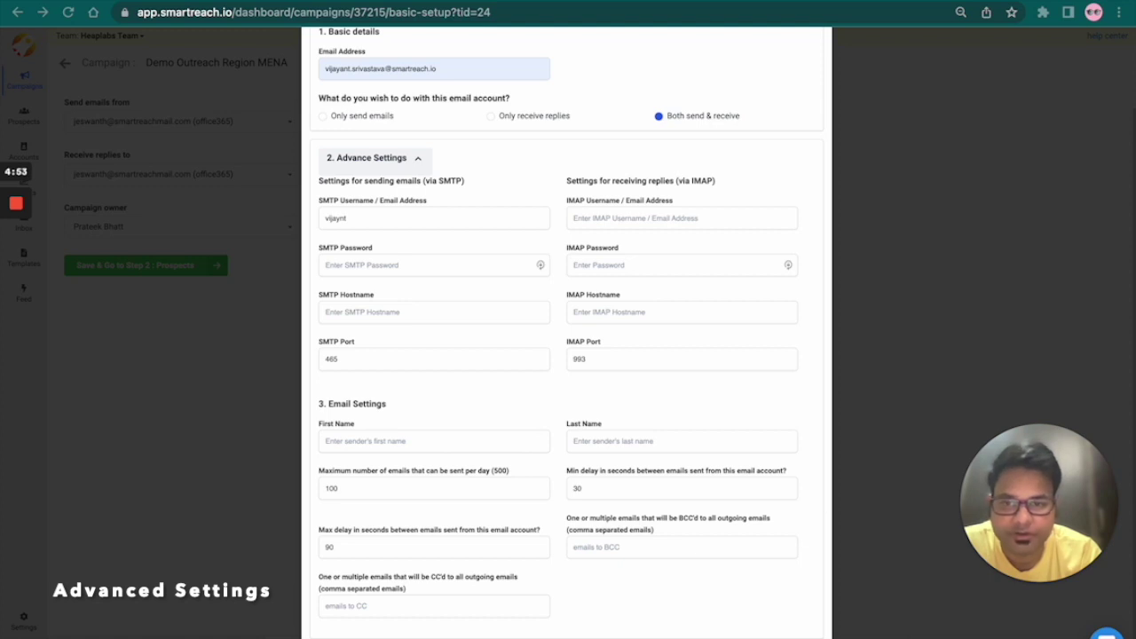
# Step: Enter the account's full email address as the SMTP username and copy it into the IMAP username
pyautogui.click(407, 217)
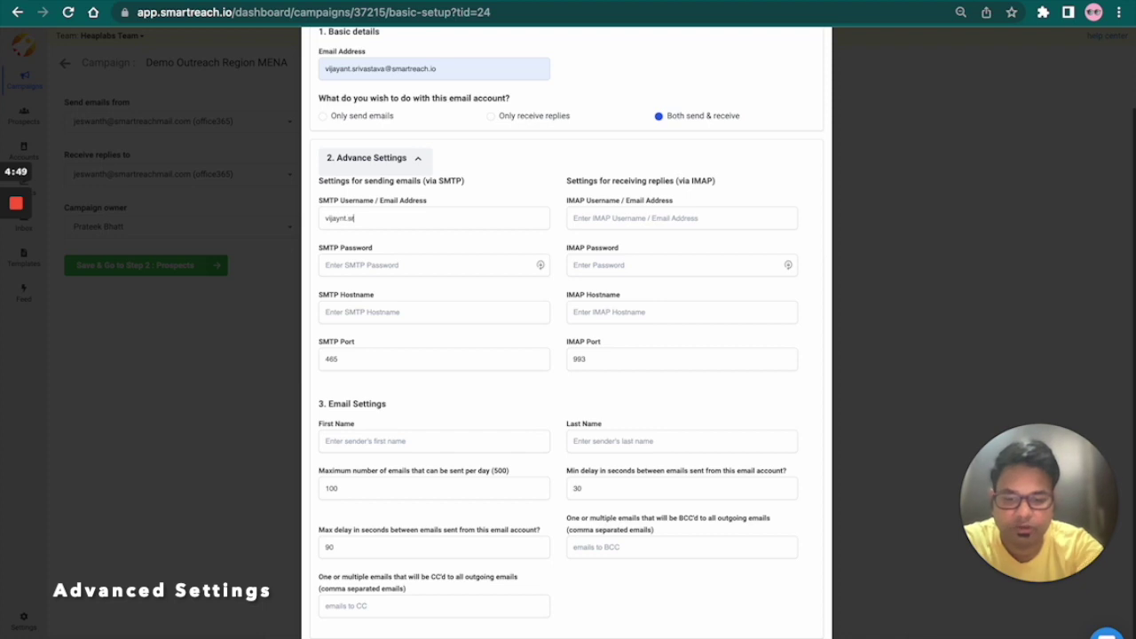
pyautogui.hotkey('ctrl', 'a')
pyautogui.hotkey('ctrl', 'c')
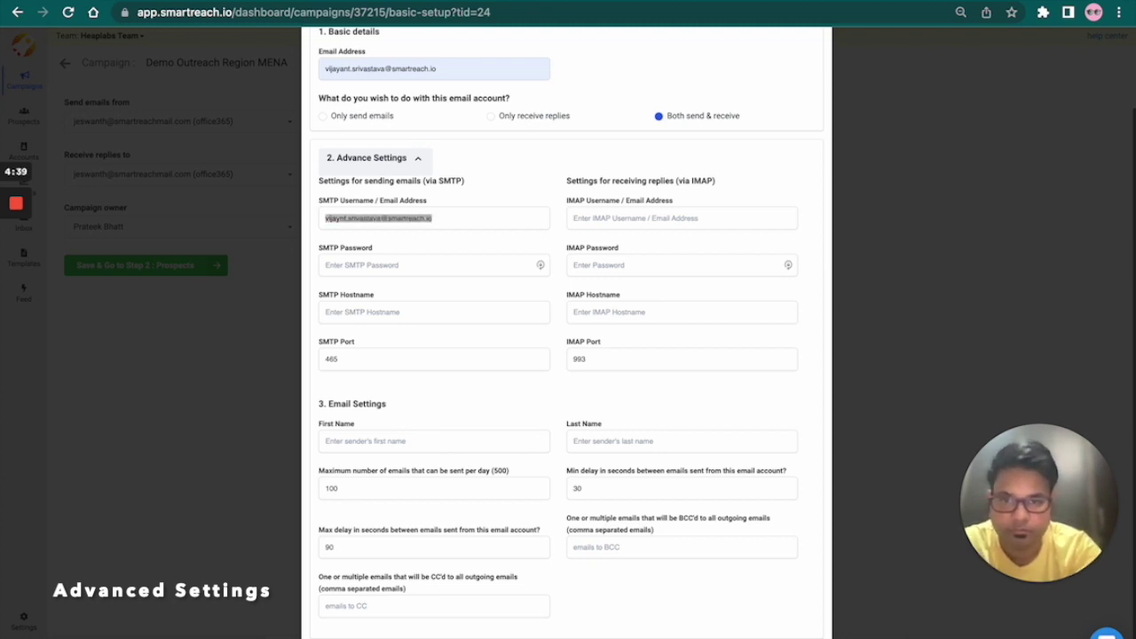
pyautogui.click(727, 217)
pyautogui.hotkey('ctrl', 'v')
# Step: Type the account password into both the SMTP and IMAP password fields
pyautogui.click(481, 261)
pyautogui.write('•••••••••••')
pyautogui.click(718, 266)
pyautogui.write('•••••••••••')
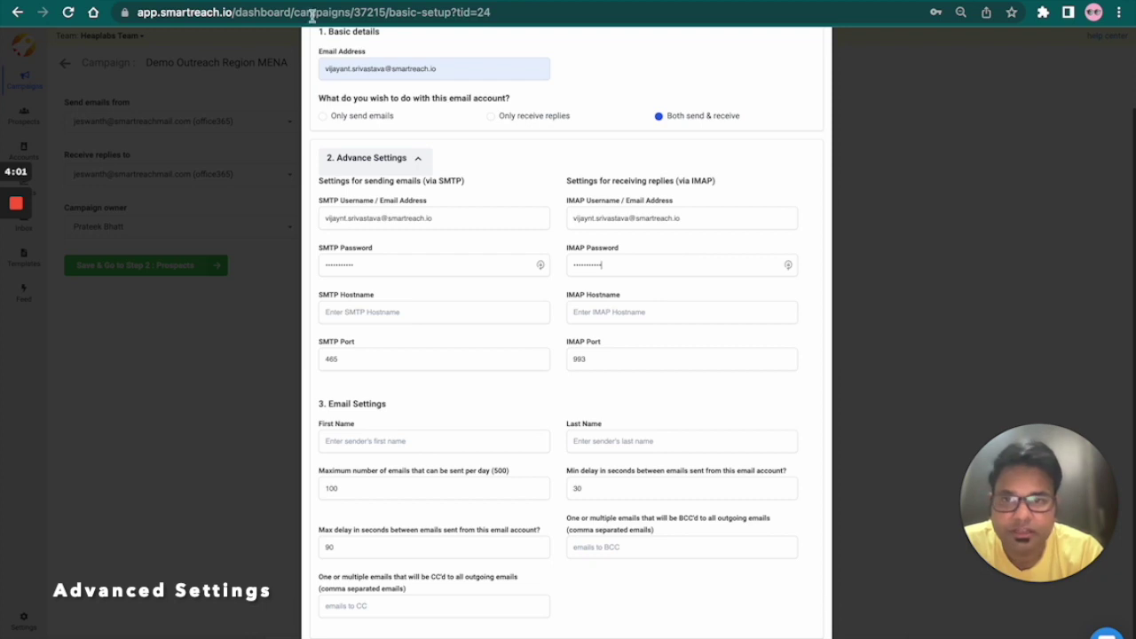
# Step: Review Zoho Mail's SMTP and IMAP server hosts and ports in the Google search results
pyautogui.hotkey('ctrl', 'Tab')
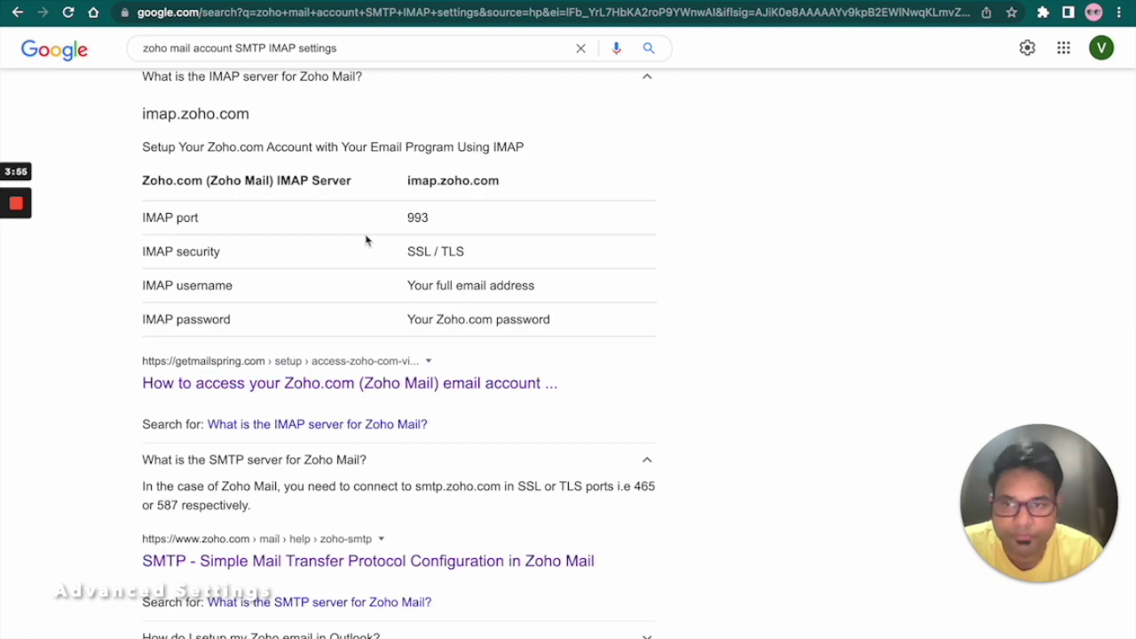
pyautogui.moveTo(365, 48); pyautogui.dragTo(125, 59)
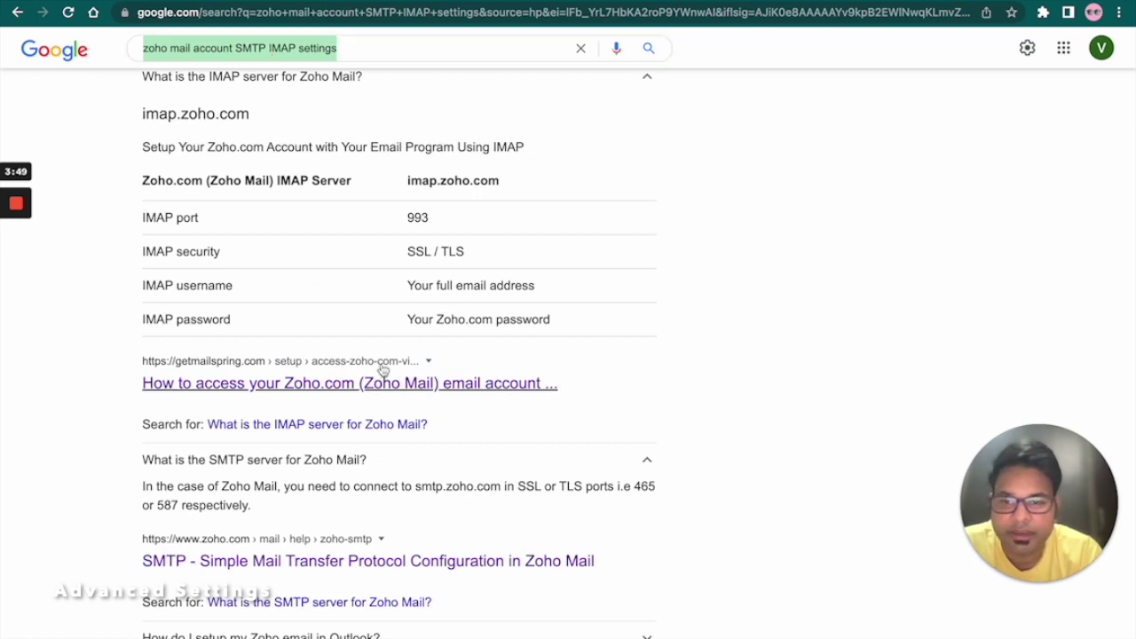
pyautogui.scroll(-1, 381, 368)
pyautogui.scroll(1, 382, 367)
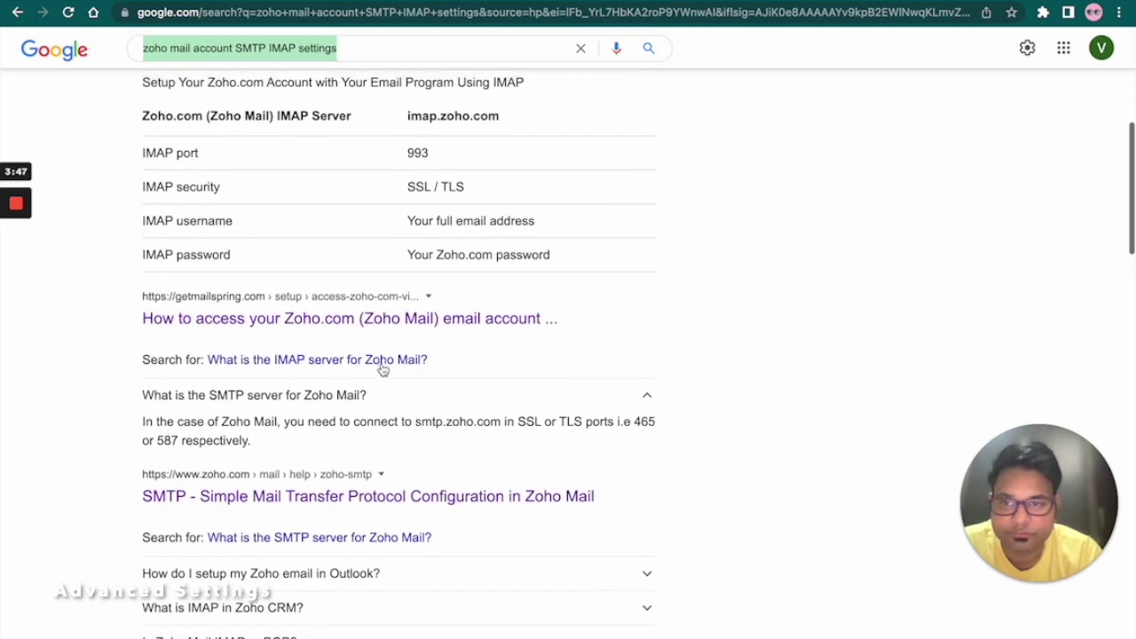
pyautogui.scroll(-1, 381, 367)
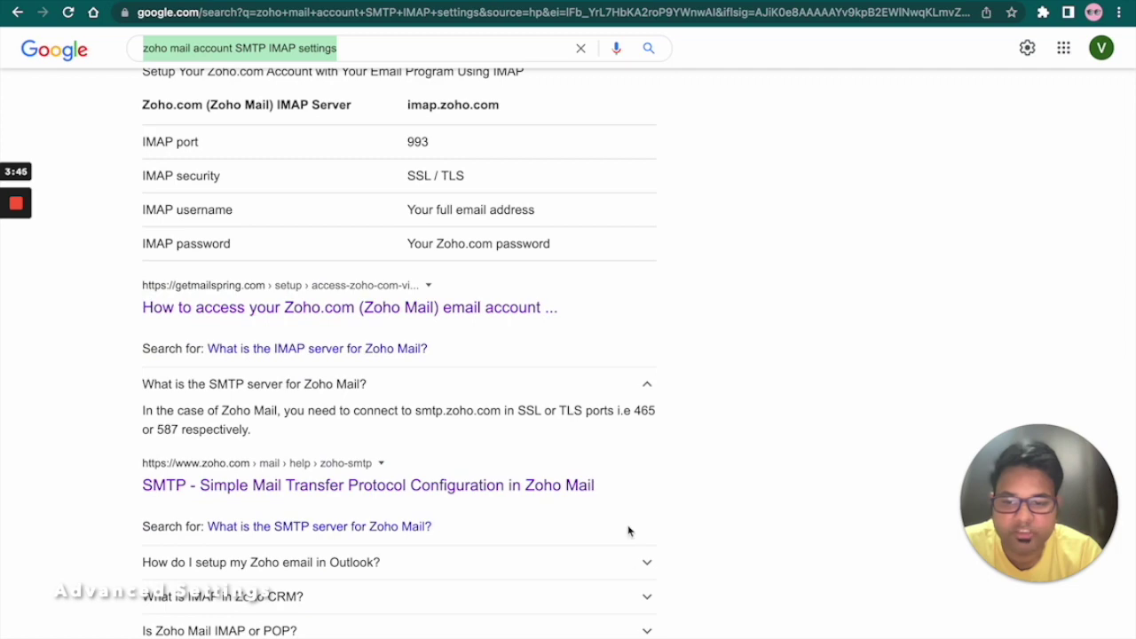
pyautogui.scroll(5, 524, 338)
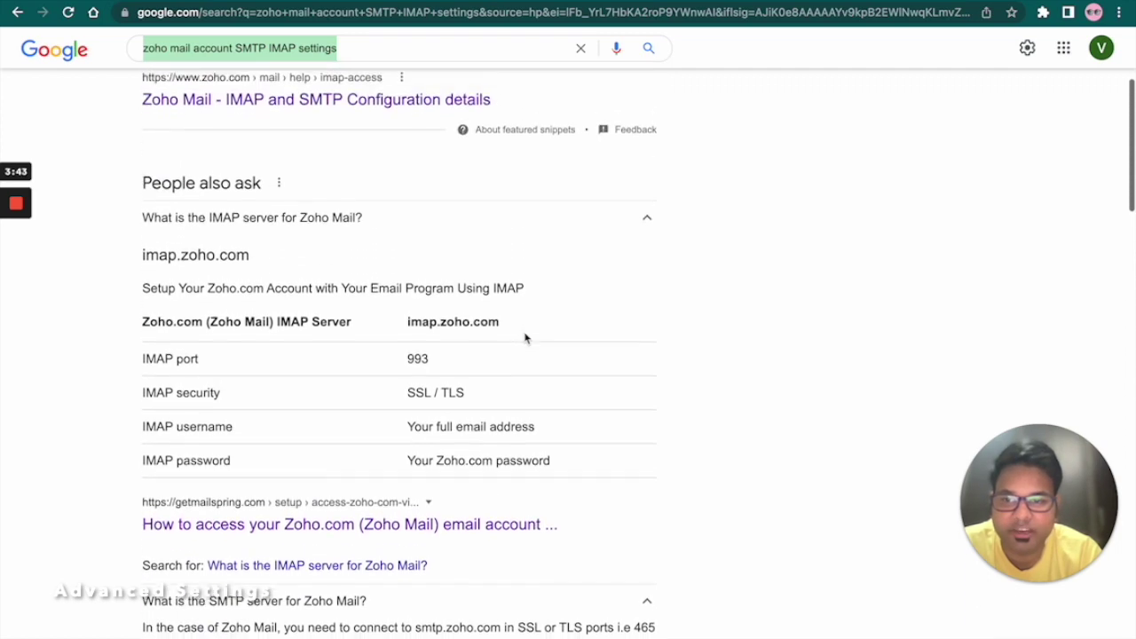
pyautogui.scroll(-3, 525, 338)
pyautogui.scroll(1, 524, 338)
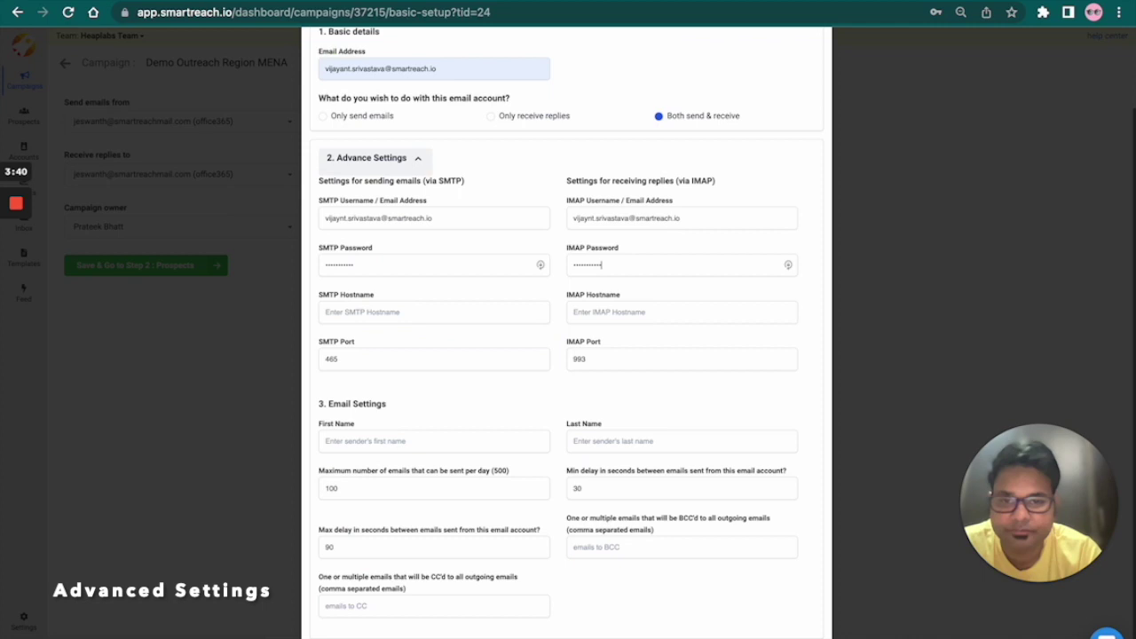
pyautogui.hotkey('ctrl', 'Tab')
# Step: Set the SMTP hostname to smtp.zoho.com and the IMAP hostname to imap.zoho.com
pyautogui.click(450, 315)
pyautogui.click(443, 349)
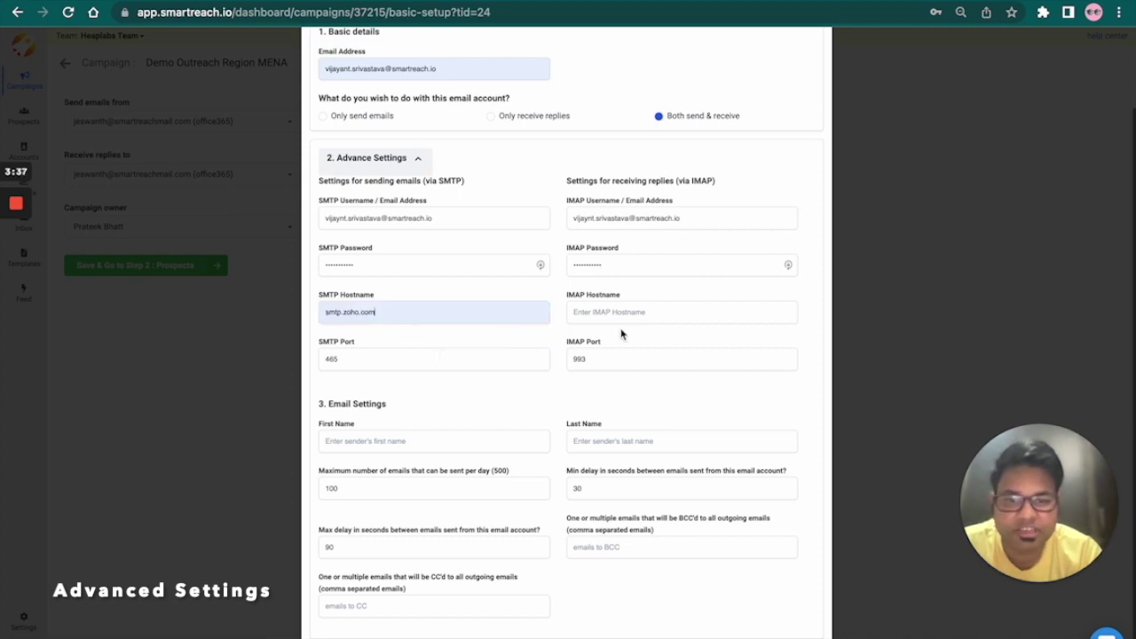
pyautogui.click(643, 316)
pyautogui.click(689, 355)
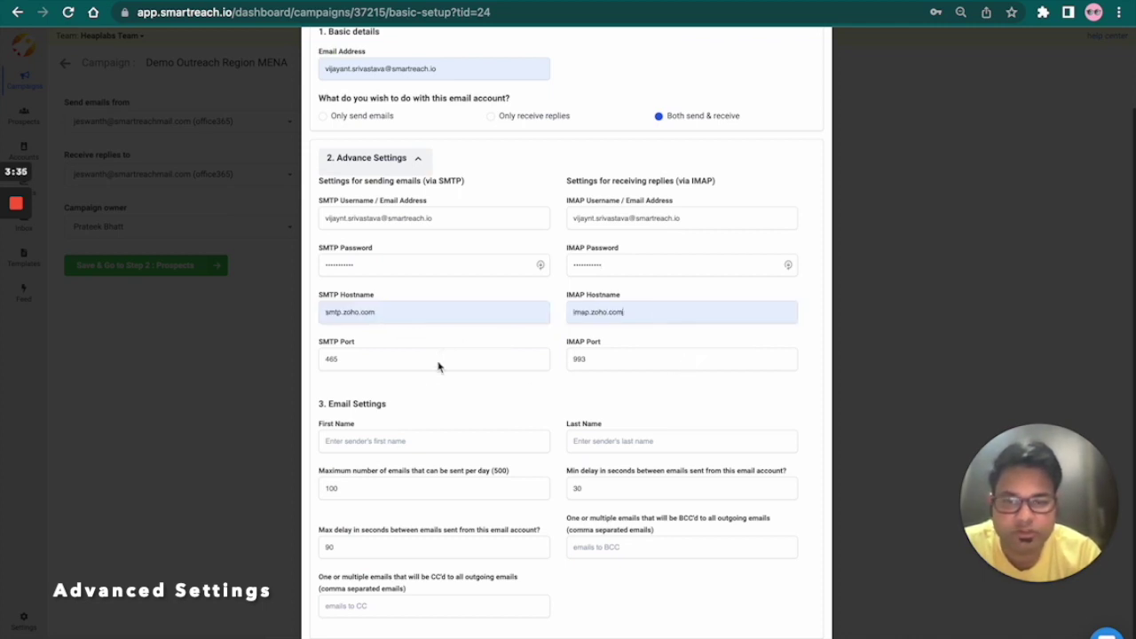
pyautogui.scroll(-1, 590, 377)
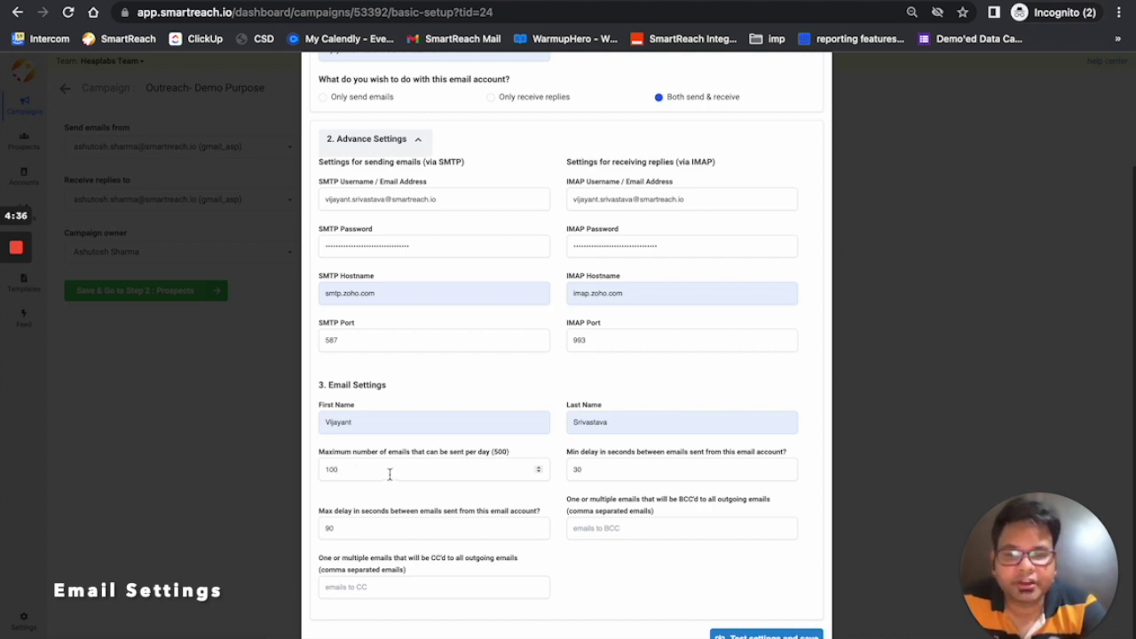
pyautogui.click(496, 456)
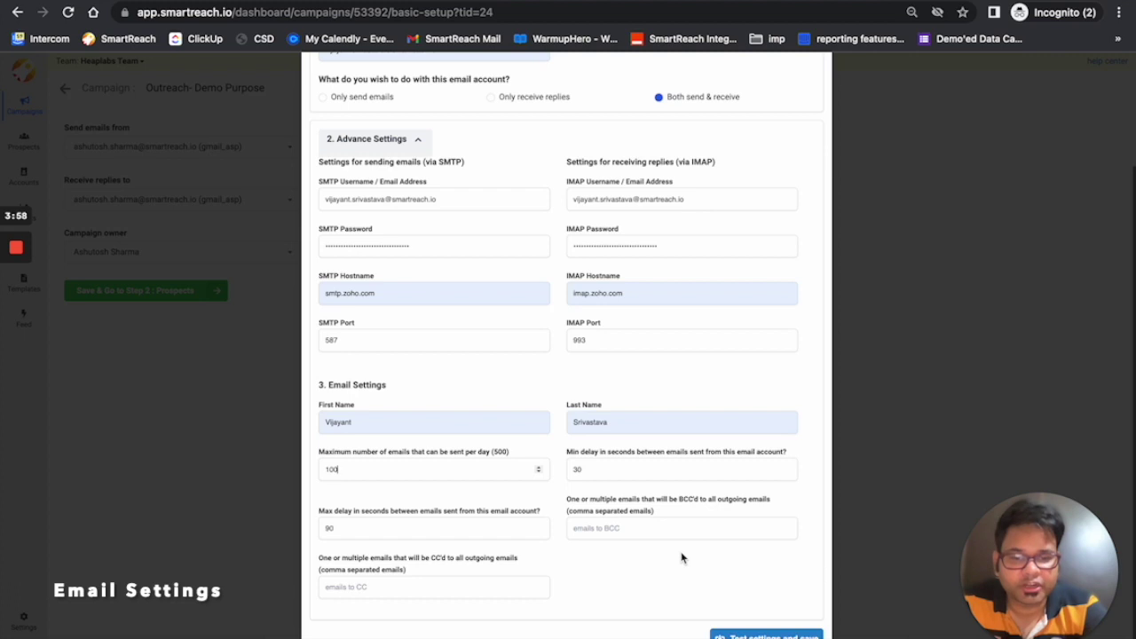
pyautogui.scroll(3, 444, 163)
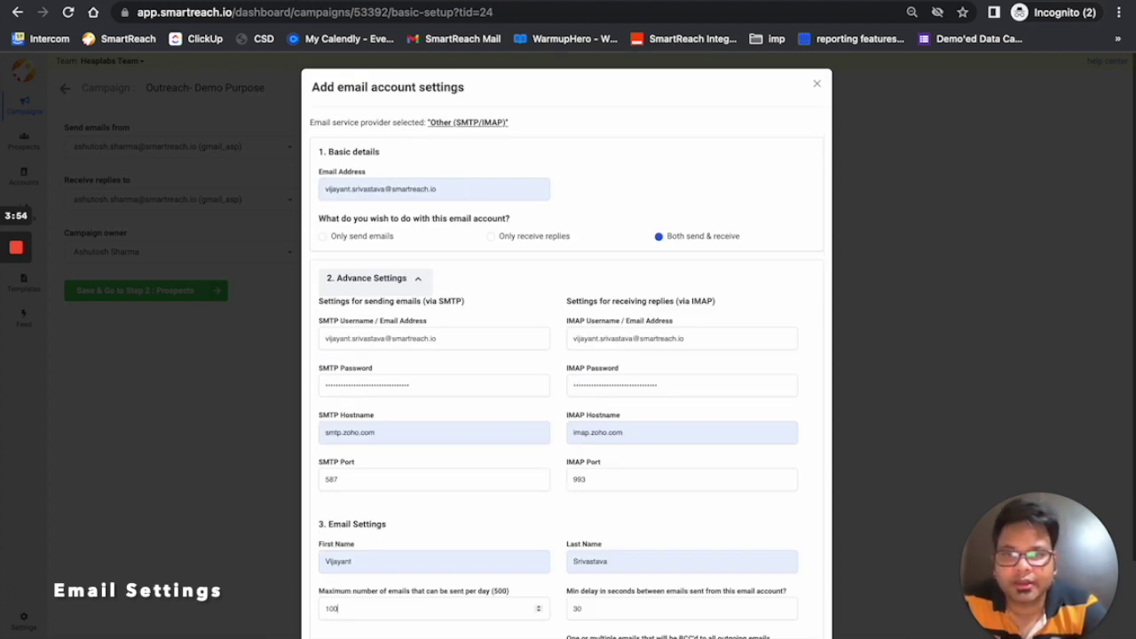
pyautogui.click(266, 1)
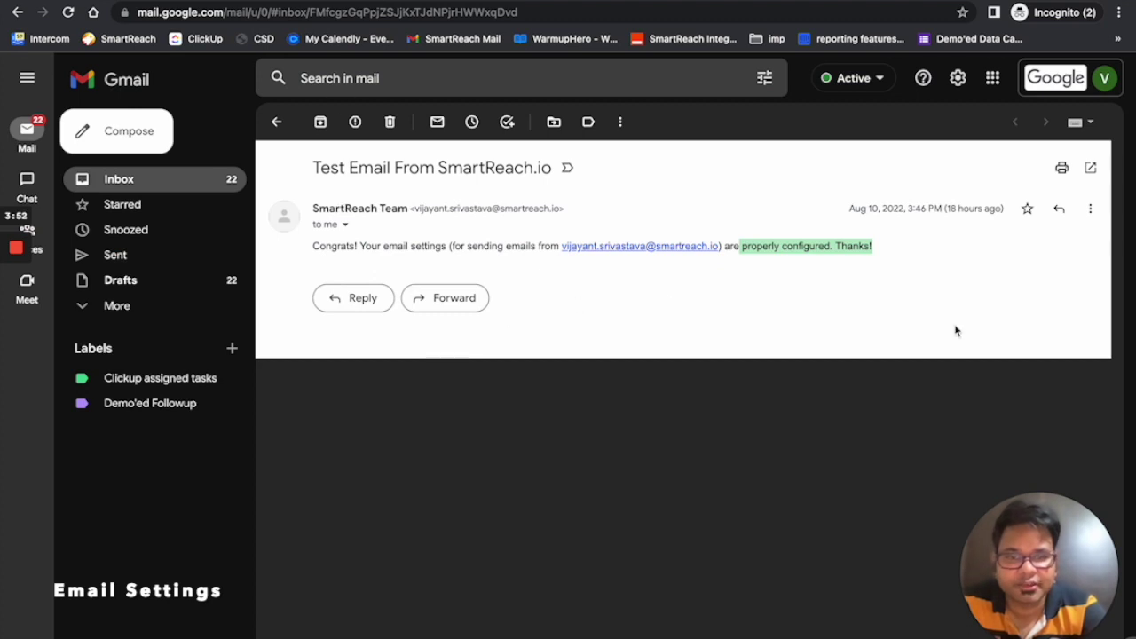
# Step: Confirm the test email's 'properly configured' message in Gmail, then start the smartreach.io support chat
pyautogui.click(547, 229)
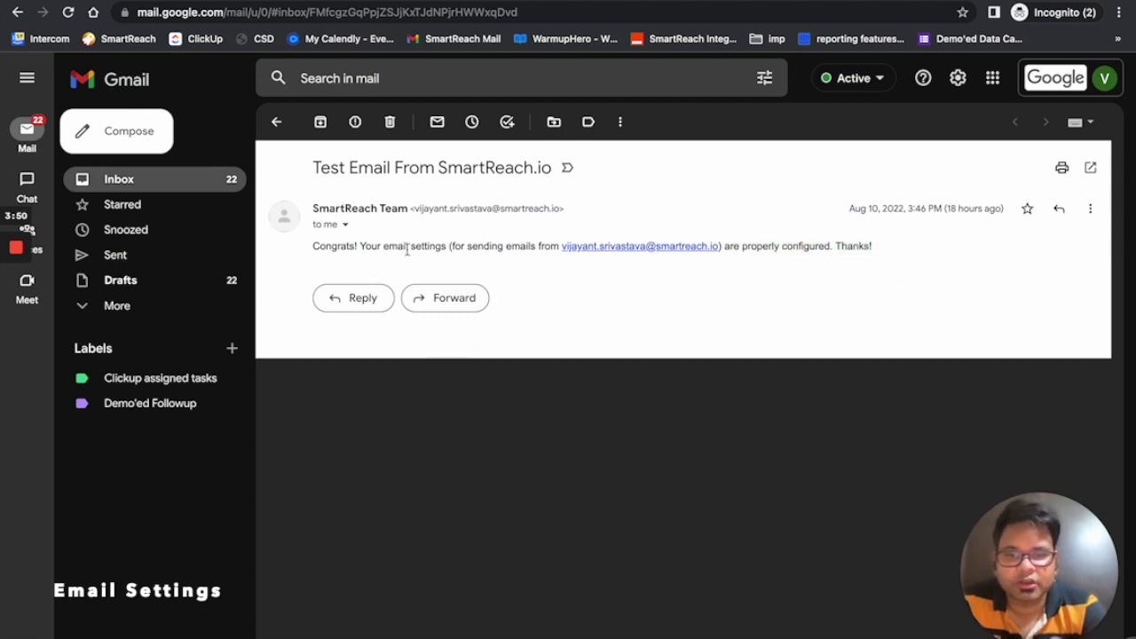
pyautogui.moveTo(361, 248); pyautogui.dragTo(659, 263)
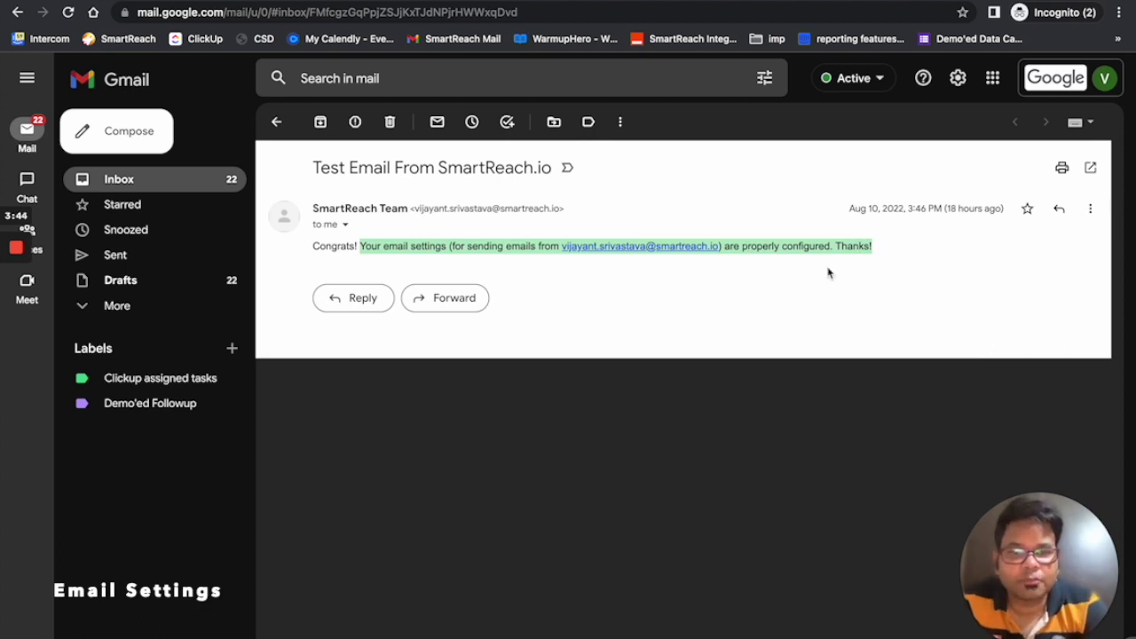
pyautogui.click(888, 267)
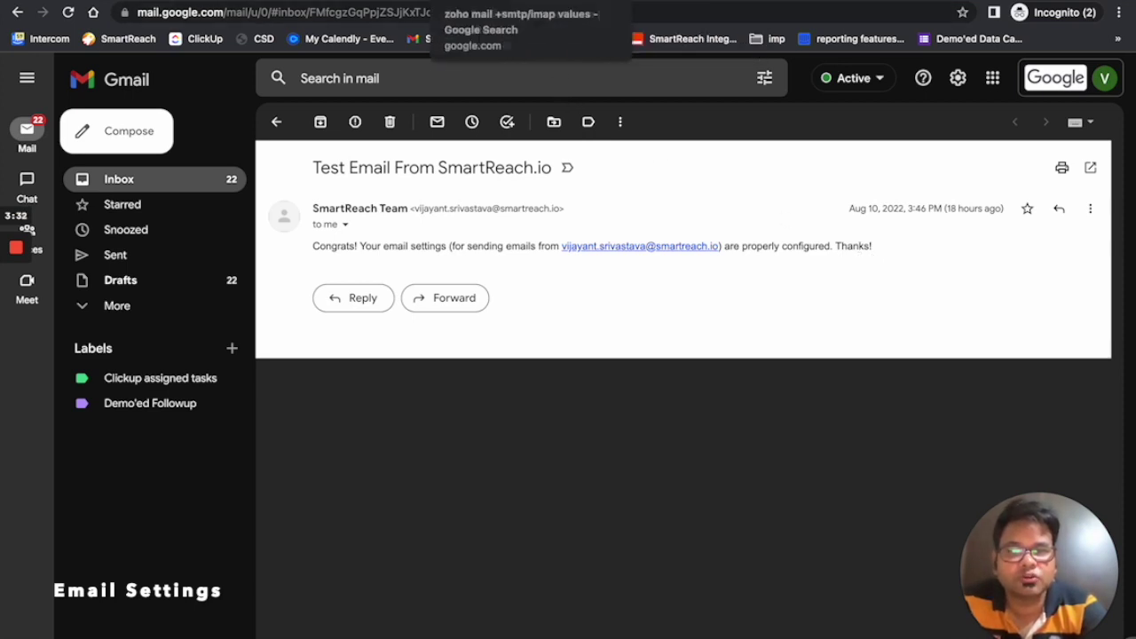
pyautogui.click(612, 1)
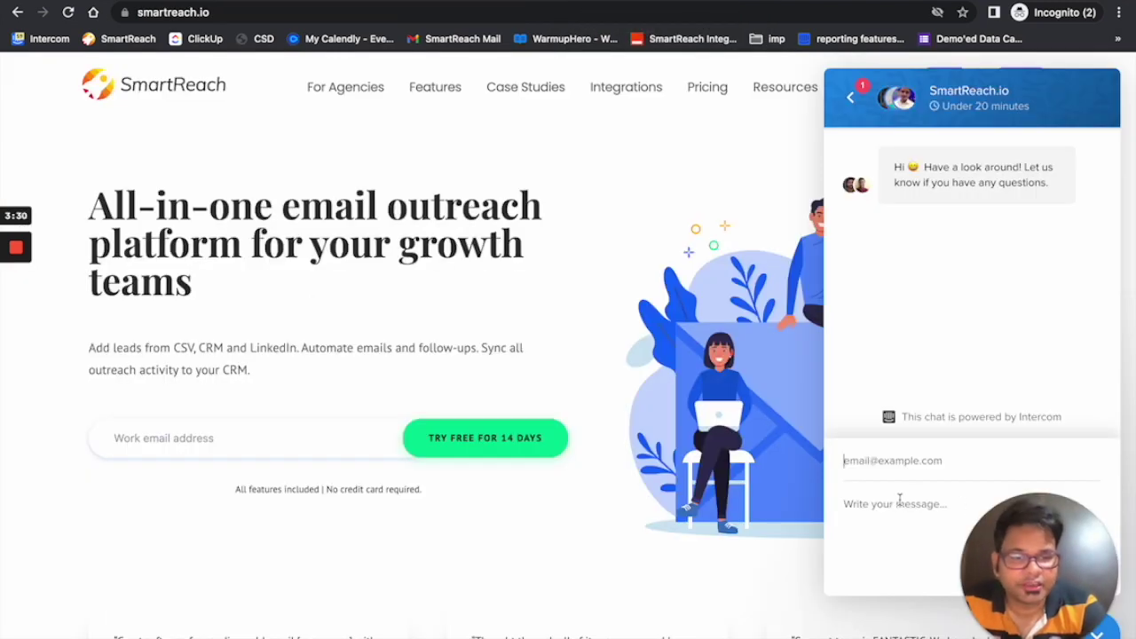
pyautogui.click(914, 465)
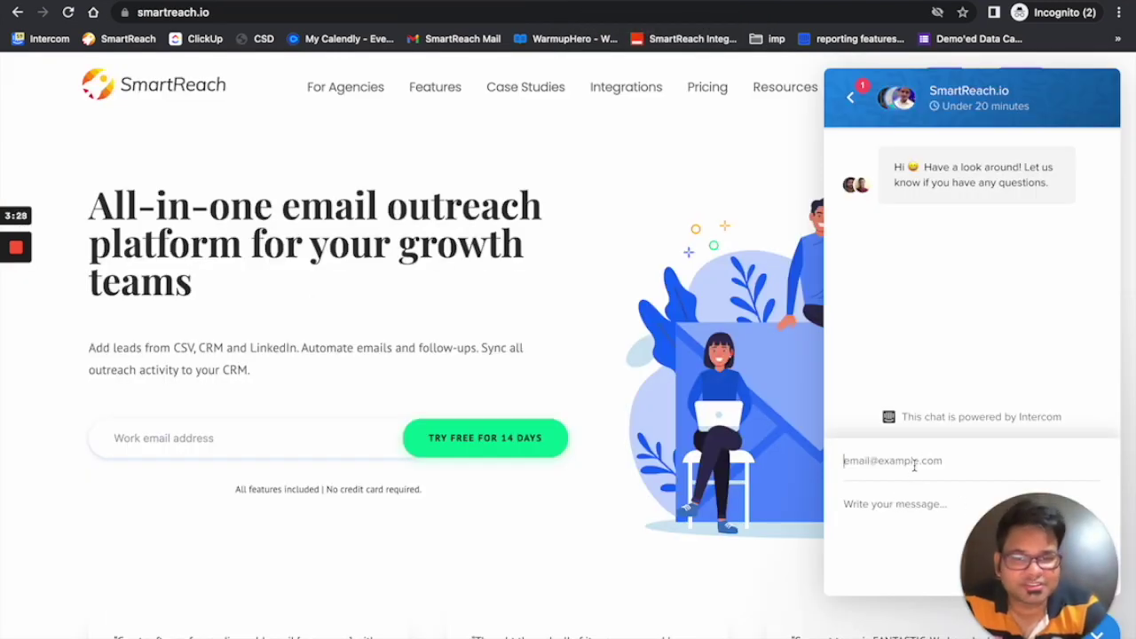